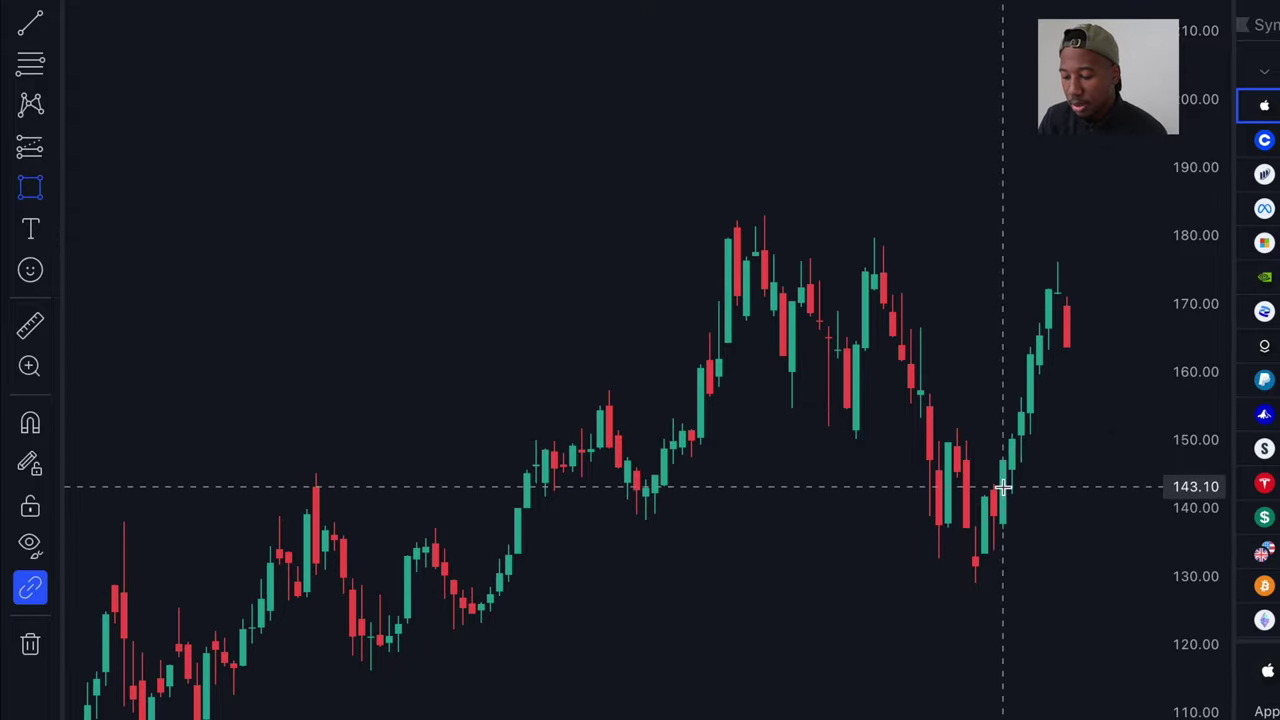
Step: Draw a demand zone from 133.38 to 143.94 over the pullback low and stretch it far right
{"action": "mouse_move", "coordinate": [985, 481]}
{"action": "left_mouse_down"}
{"action": "mouse_move", "coordinate": [1074, 557]}
{"action": "mouse_move", "coordinate": [1149, 551]}
{"action": "left_mouse_up"}
{"action": "scroll", "coordinate": [1149, 551], "scroll_direction": "right", "scroll_amount": 5}
{"action": "left_click_drag", "start_coordinate": [586, 517], "coordinate": [1098, 516]}
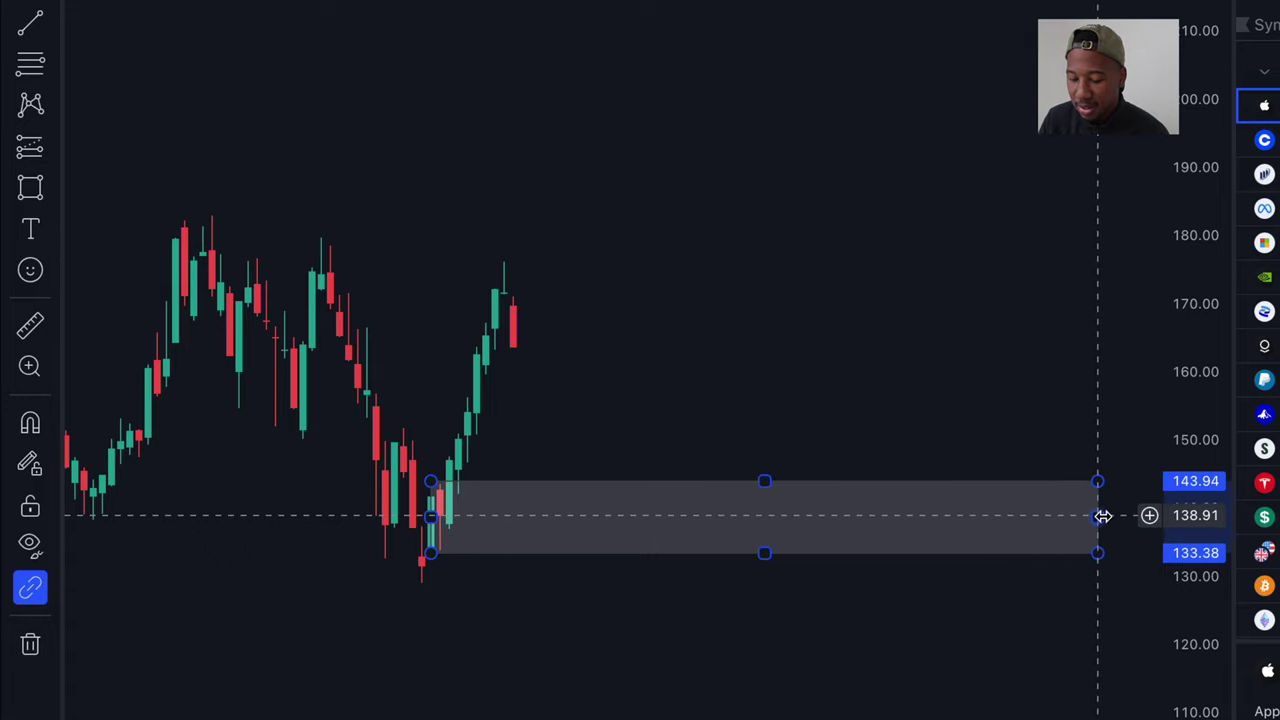
{"action": "left_click", "coordinate": [944, 614]}
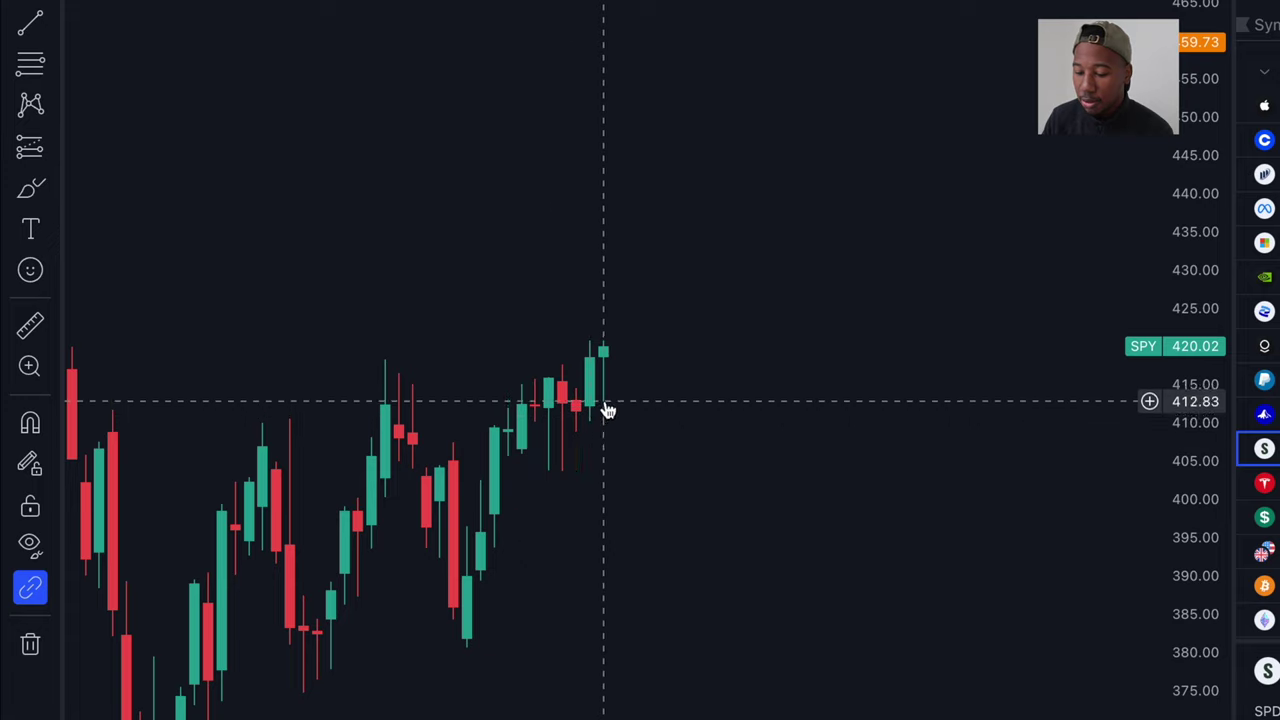
Step: Box the SPY 403.27–411.79 consolidation as a demand zone and extend it to the right
{"action": "key", "text": "alt+shift+r"}
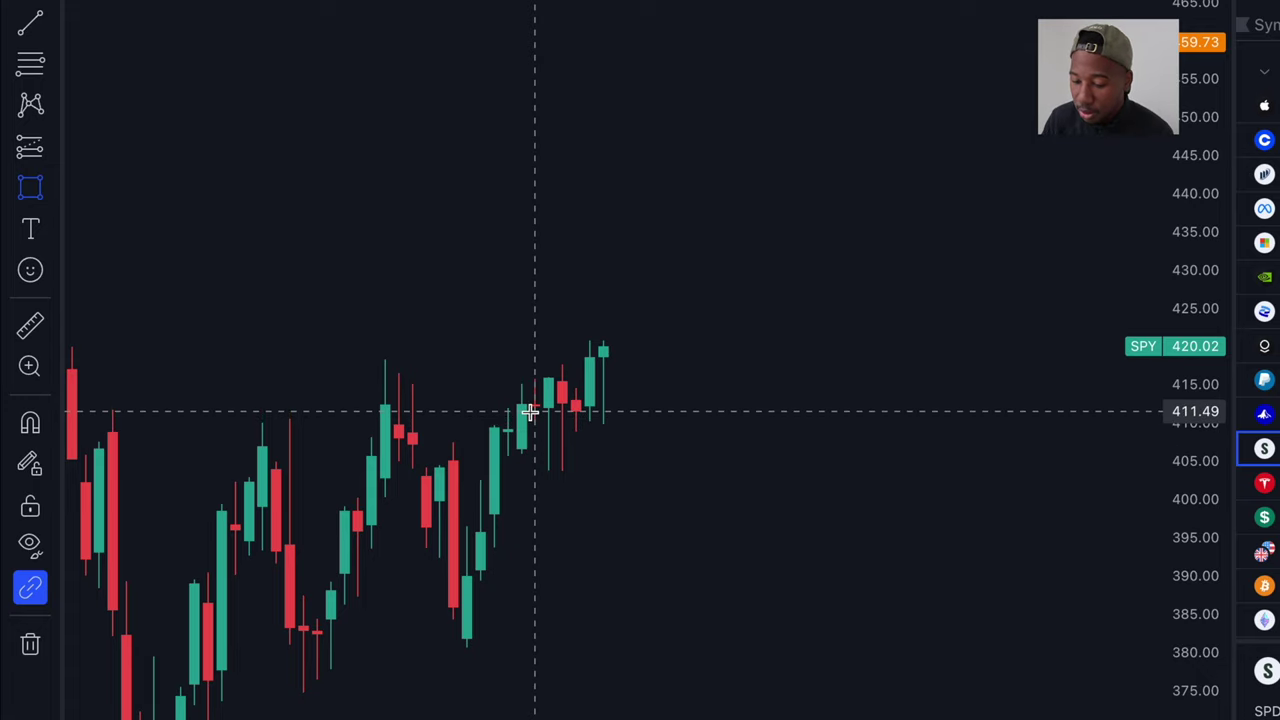
{"action": "mouse_move", "coordinate": [530, 409]}
{"action": "left_mouse_down"}
{"action": "mouse_move", "coordinate": [600, 449]}
{"action": "mouse_move", "coordinate": [1112, 484]}
{"action": "mouse_move", "coordinate": [1146, 471]}
{"action": "left_mouse_up"}
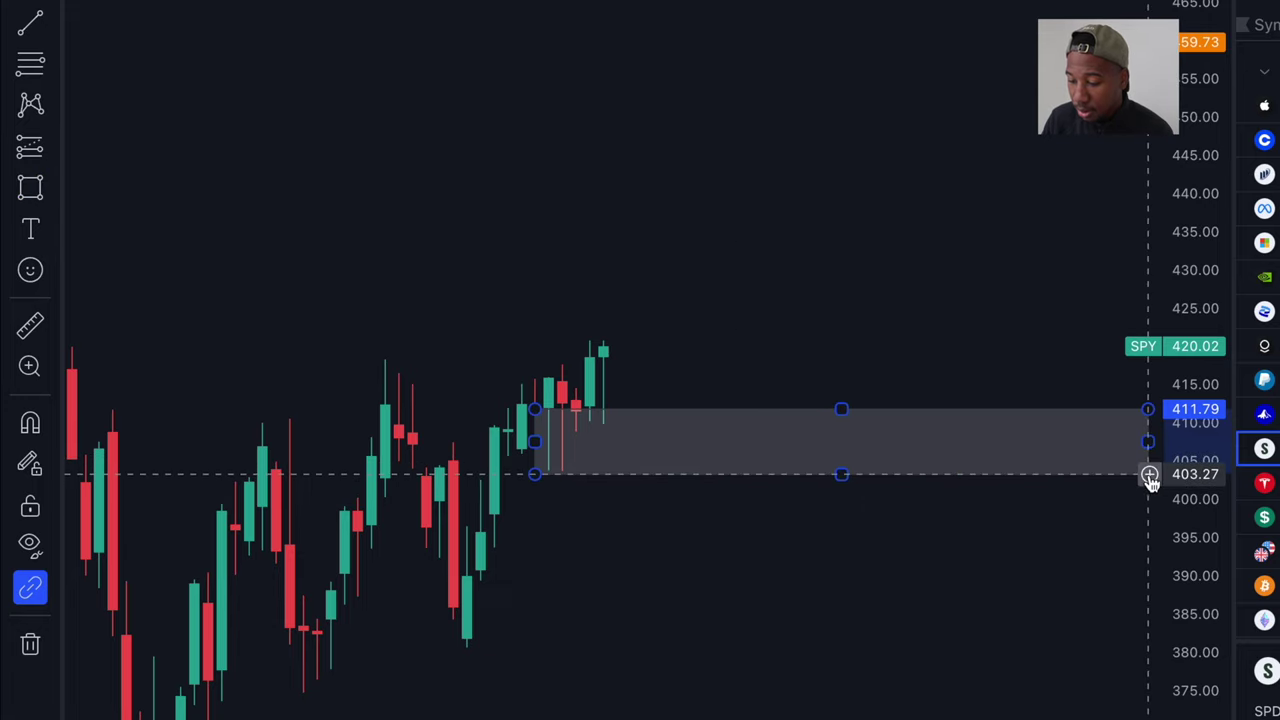
{"action": "left_click", "coordinate": [1149, 473]}
{"action": "scroll", "coordinate": [860, 652], "scroll_direction": "right", "scroll_amount": 5}
{"action": "left_click_drag", "start_coordinate": [863, 443], "coordinate": [1081, 441]}
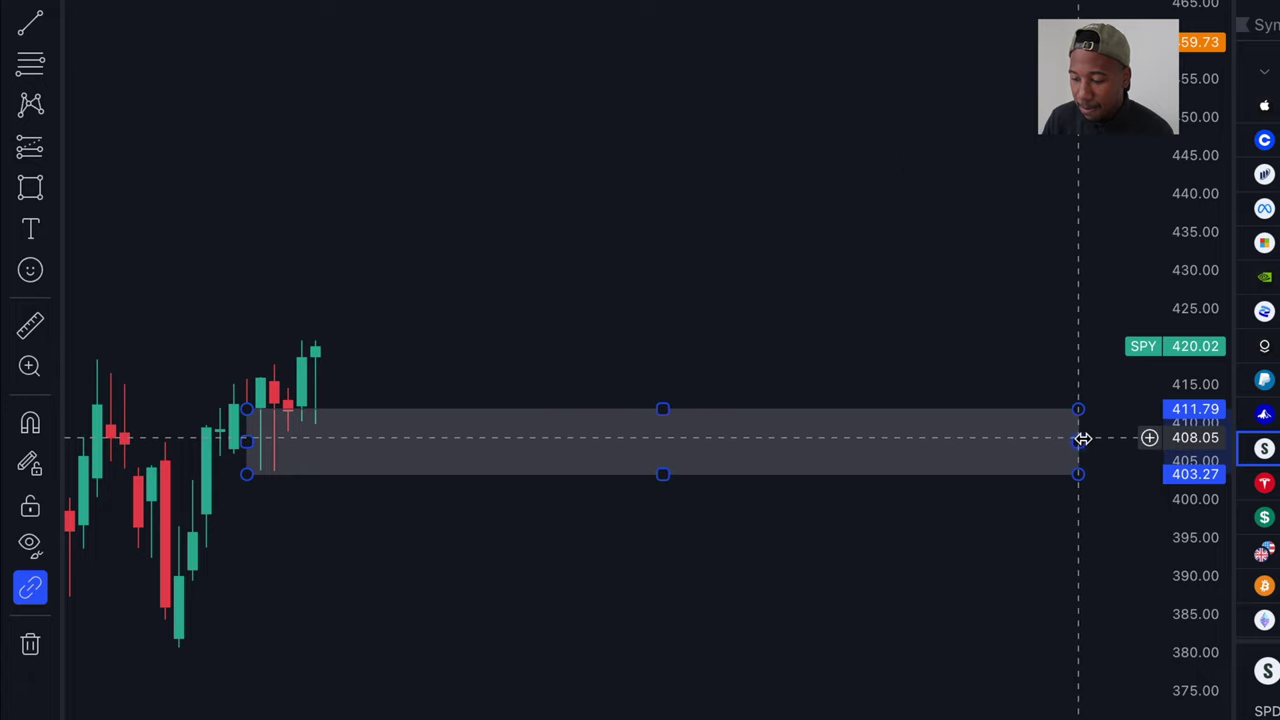
{"action": "left_click", "coordinate": [955, 44]}
{"action": "scroll", "coordinate": [557, 614], "scroll_direction": "right", "scroll_amount": 5}
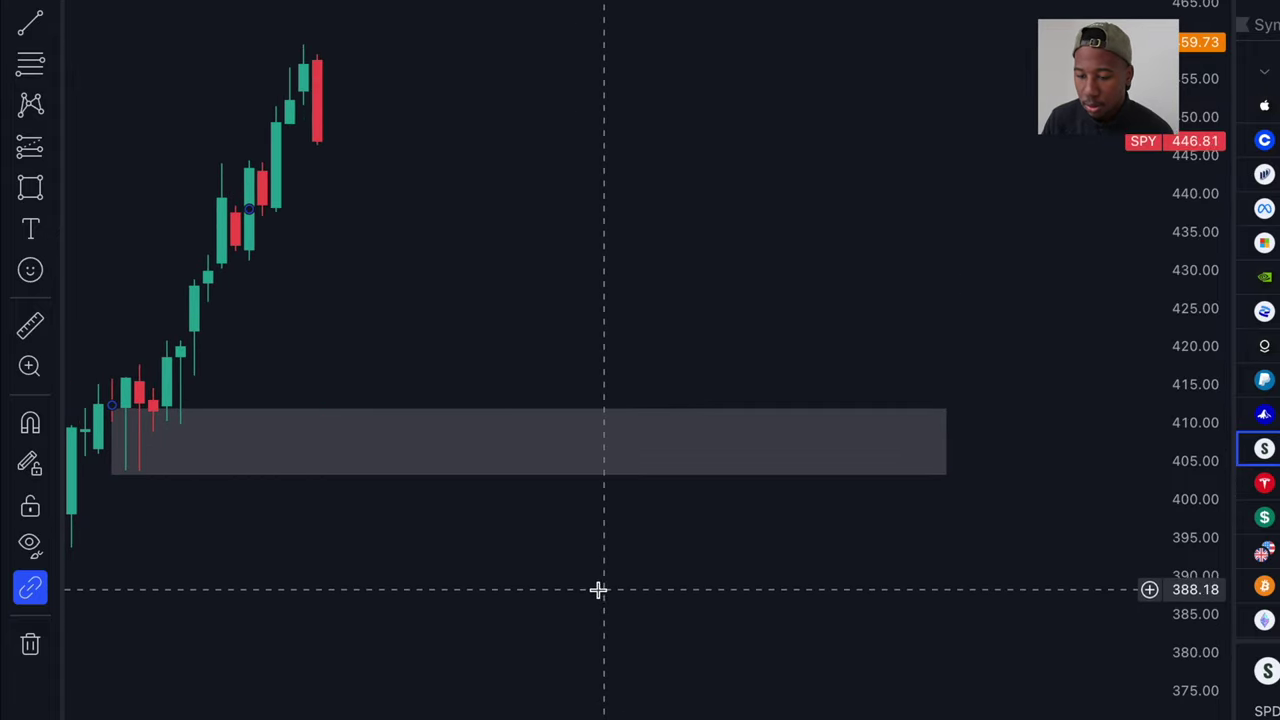
{"action": "scroll", "coordinate": [497, 570], "scroll_direction": "right", "scroll_amount": 5}
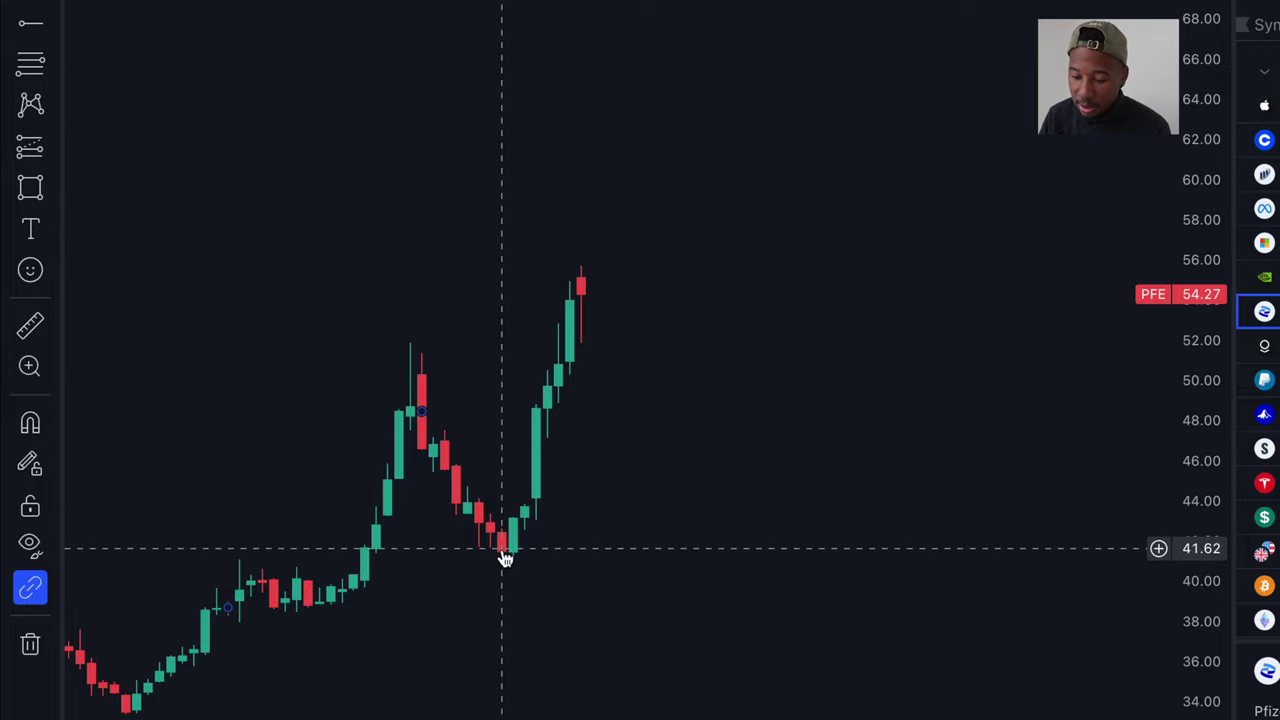
Step: Draw a rectangle zone over the PFE pullback low and stretch it to the right
{"action": "key", "text": "alt+shift+r"}
{"action": "mouse_move", "coordinate": [501, 531]}
{"action": "left_mouse_down"}
{"action": "mouse_move", "coordinate": [551, 606]}
{"action": "mouse_move", "coordinate": [536, 604]}
{"action": "mouse_move", "coordinate": [543, 589]}
{"action": "mouse_move", "coordinate": [589, 580]}
{"action": "mouse_move", "coordinate": [1034, 551]}
{"action": "mouse_move", "coordinate": [1057, 566]}
{"action": "mouse_move", "coordinate": [1106, 563]}
{"action": "left_mouse_up"}
{"action": "left_click", "coordinate": [851, 716]}
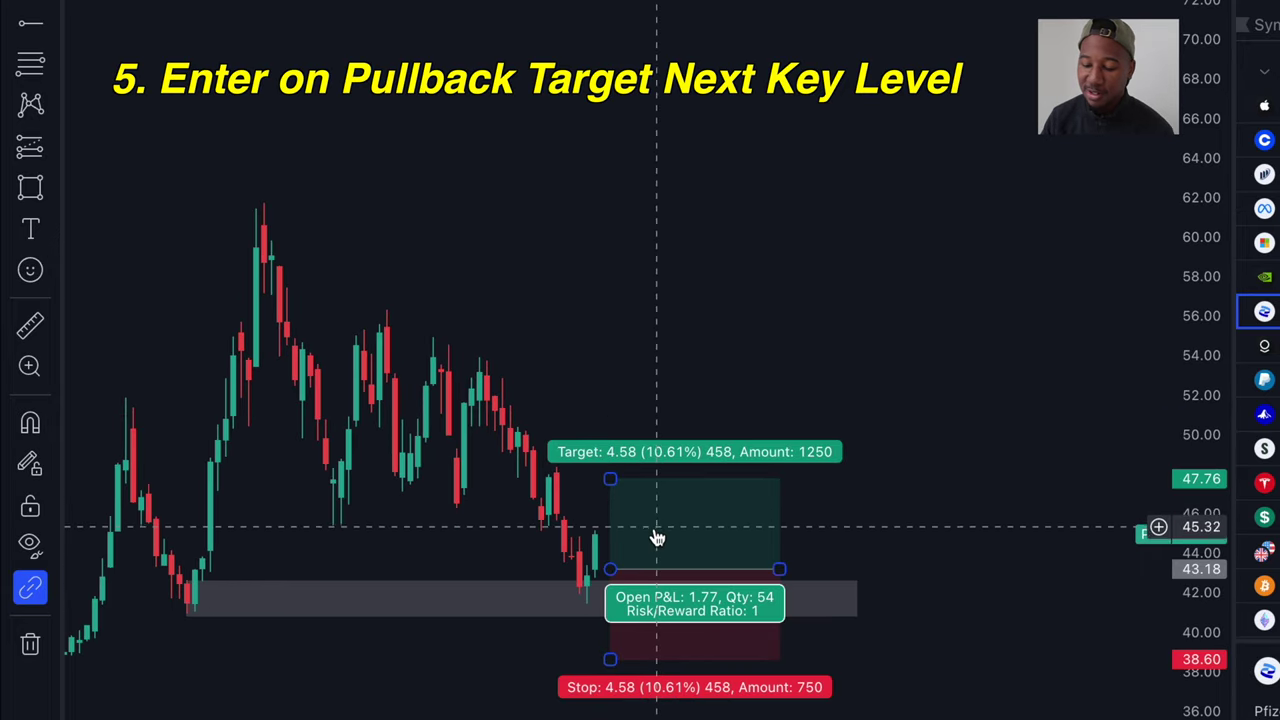
Step: Move the PFE long position's stop up to 39.48 and its target up to 53.71
{"action": "left_click_drag", "start_coordinate": [614, 662], "coordinate": [616, 642]}
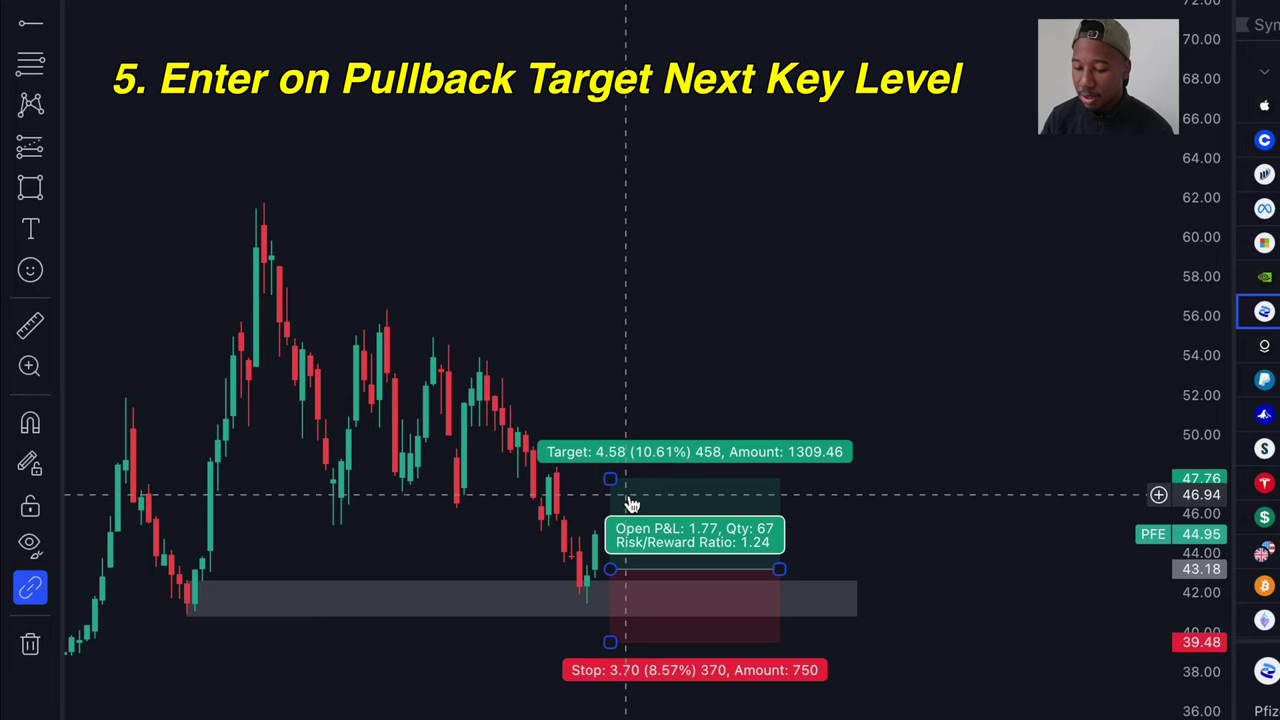
{"action": "left_click_drag", "start_coordinate": [616, 481], "coordinate": [610, 361]}
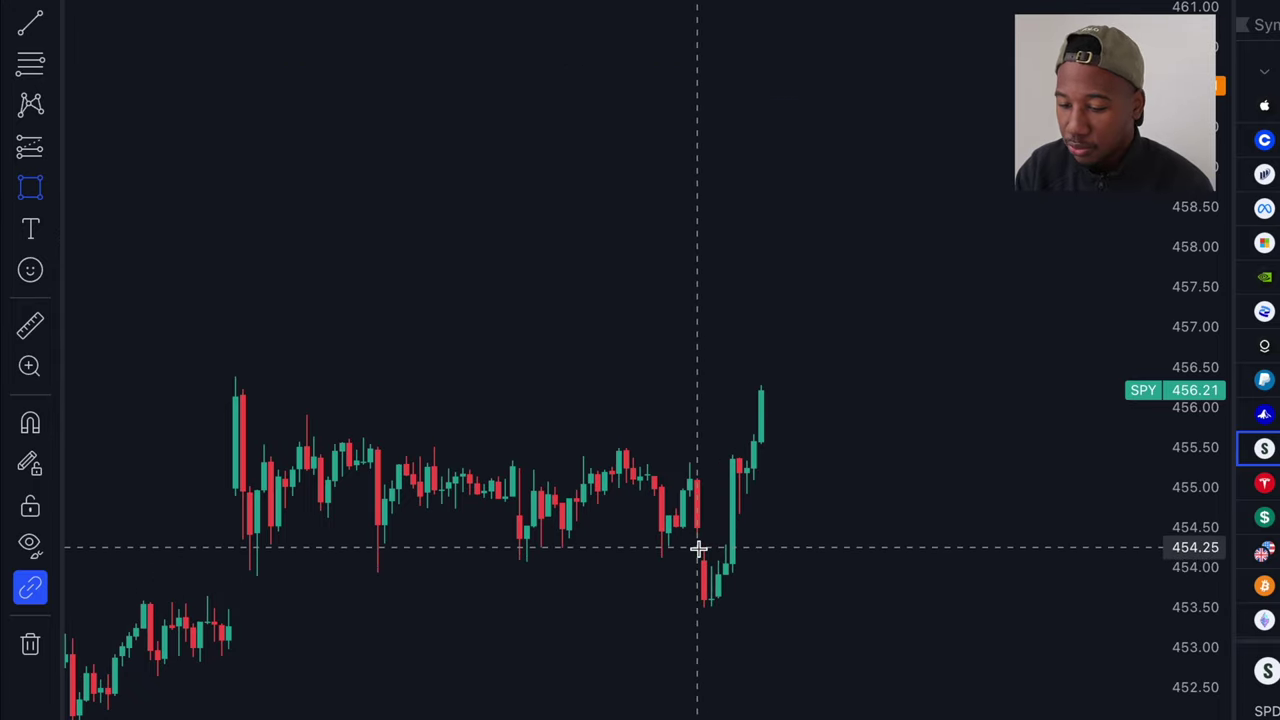
Step: Box the intraday SPY base from 453.49 to 454.26 and widen the zone rightward
{"action": "mouse_move", "coordinate": [697, 546]}
{"action": "left_mouse_down"}
{"action": "mouse_move", "coordinate": [737, 614]}
{"action": "mouse_move", "coordinate": [1149, 606]}
{"action": "left_mouse_up"}
{"action": "scroll", "coordinate": [1057, 563], "scroll_direction": "right", "scroll_amount": 5}
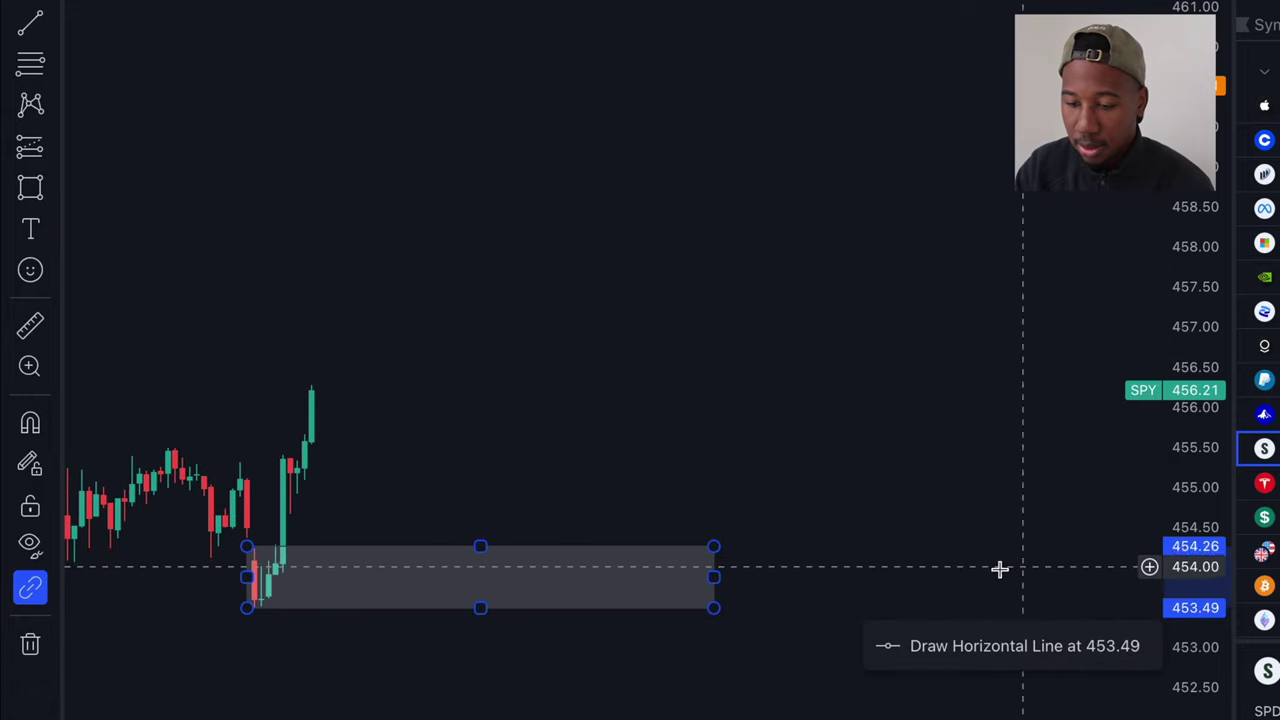
{"action": "left_click_drag", "start_coordinate": [716, 581], "coordinate": [1130, 597]}
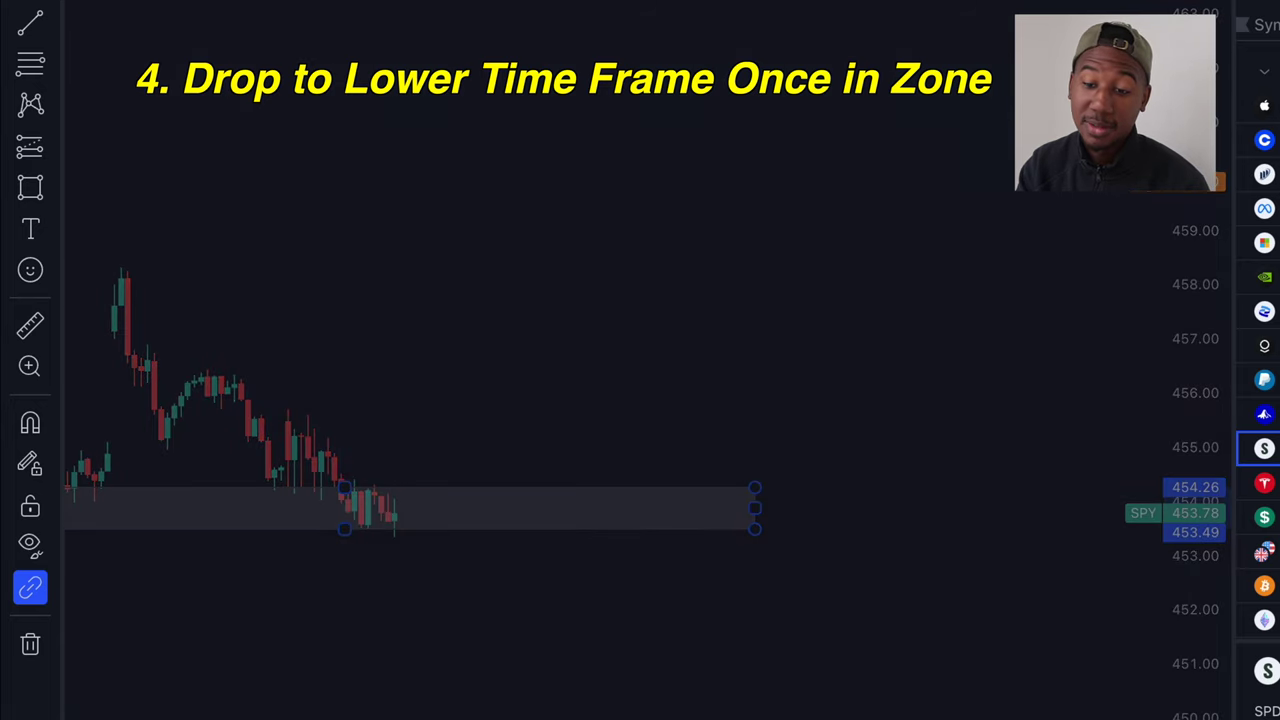
Step: Switch SPY to the 1-minute interval and zoom the time axis in
{"action": "key", "text": "1"}
{"action": "key", "text": "Return"}
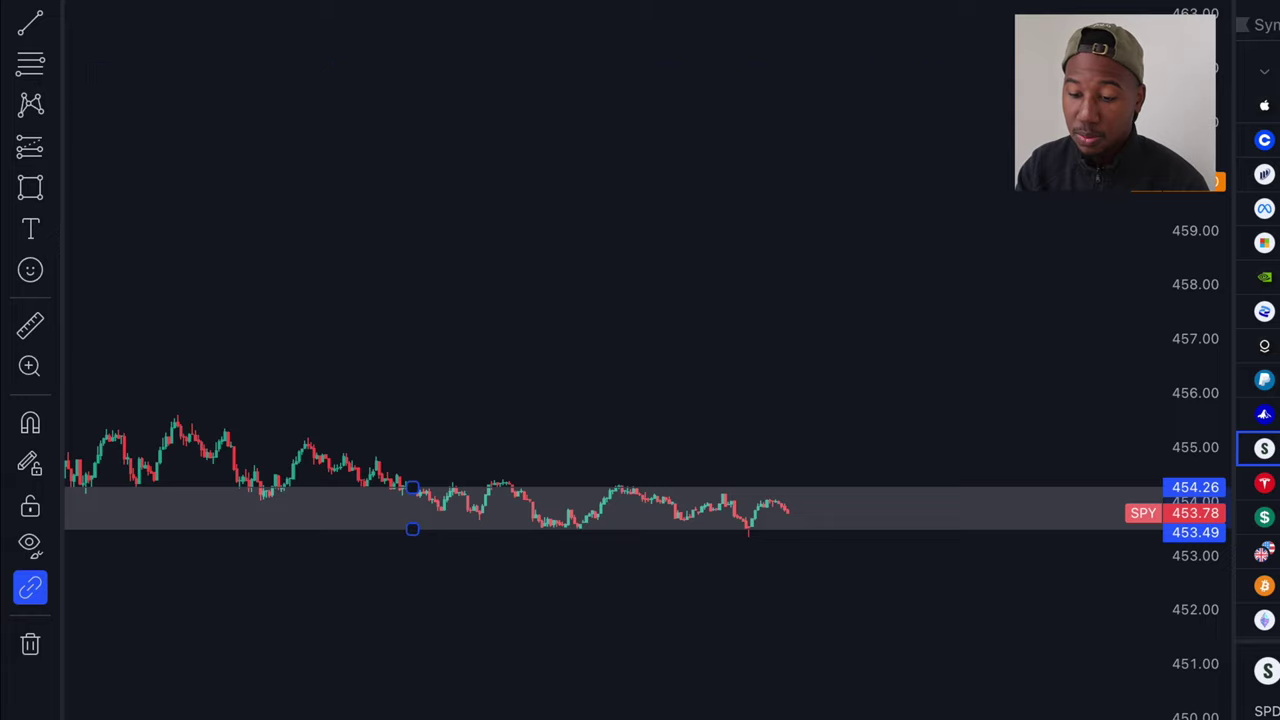
{"action": "scroll", "coordinate": [894, 580], "scroll_direction": "up", "scroll_amount": 5}
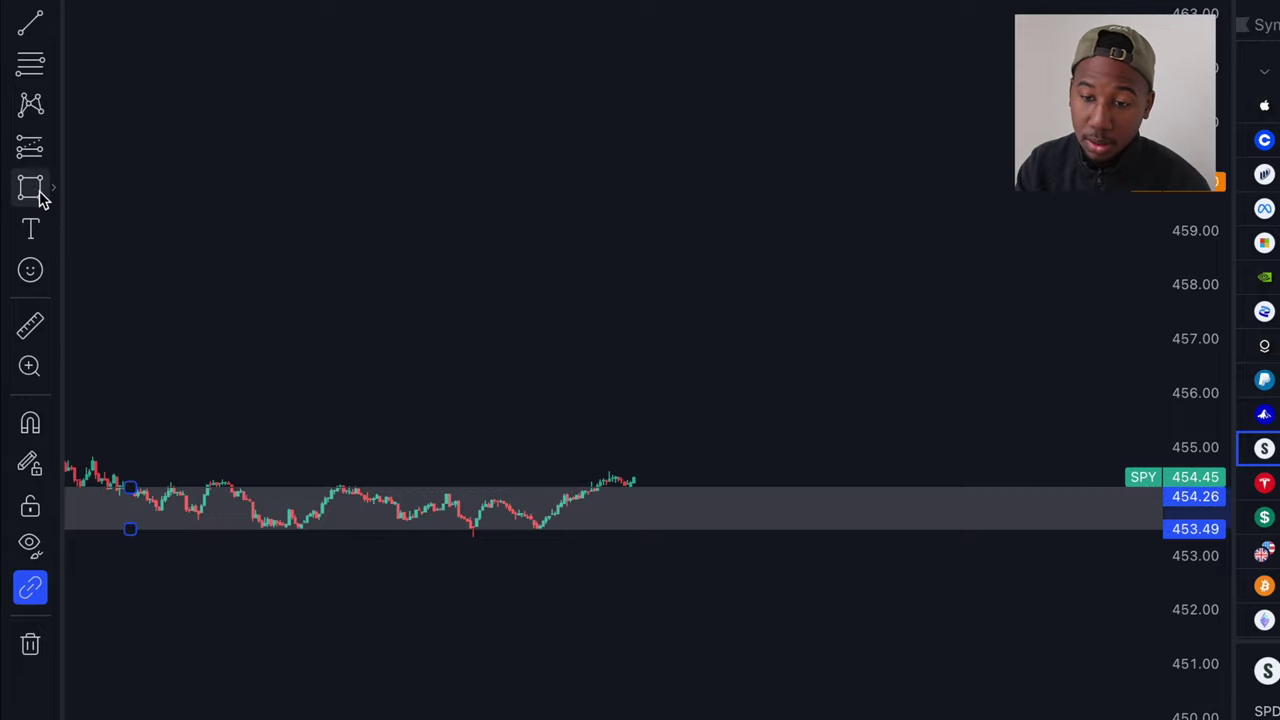
{"action": "left_click", "coordinate": [38, 147]}
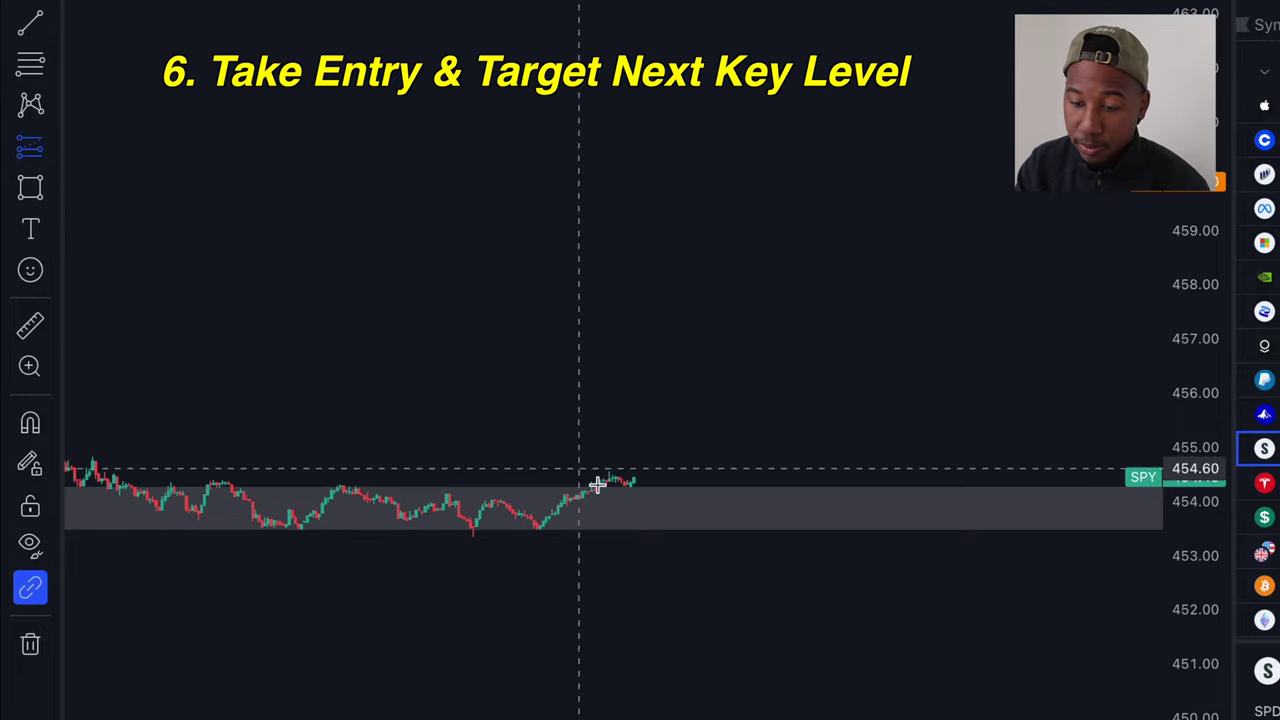
Step: Place a SPY long at 454.18 with stop 453.06 and target 458.29, a 3.67 risk/reward
{"action": "left_click", "coordinate": [566, 492]}
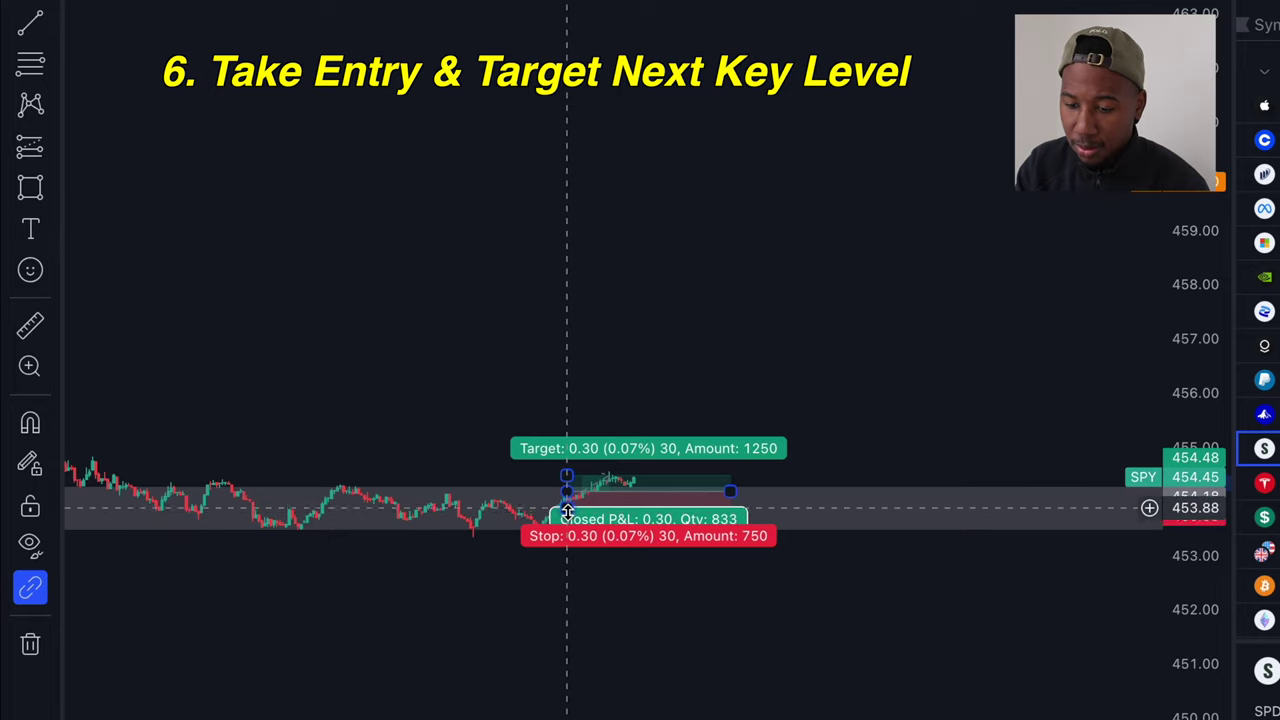
{"action": "left_click_drag", "start_coordinate": [568, 527], "coordinate": [566, 551]}
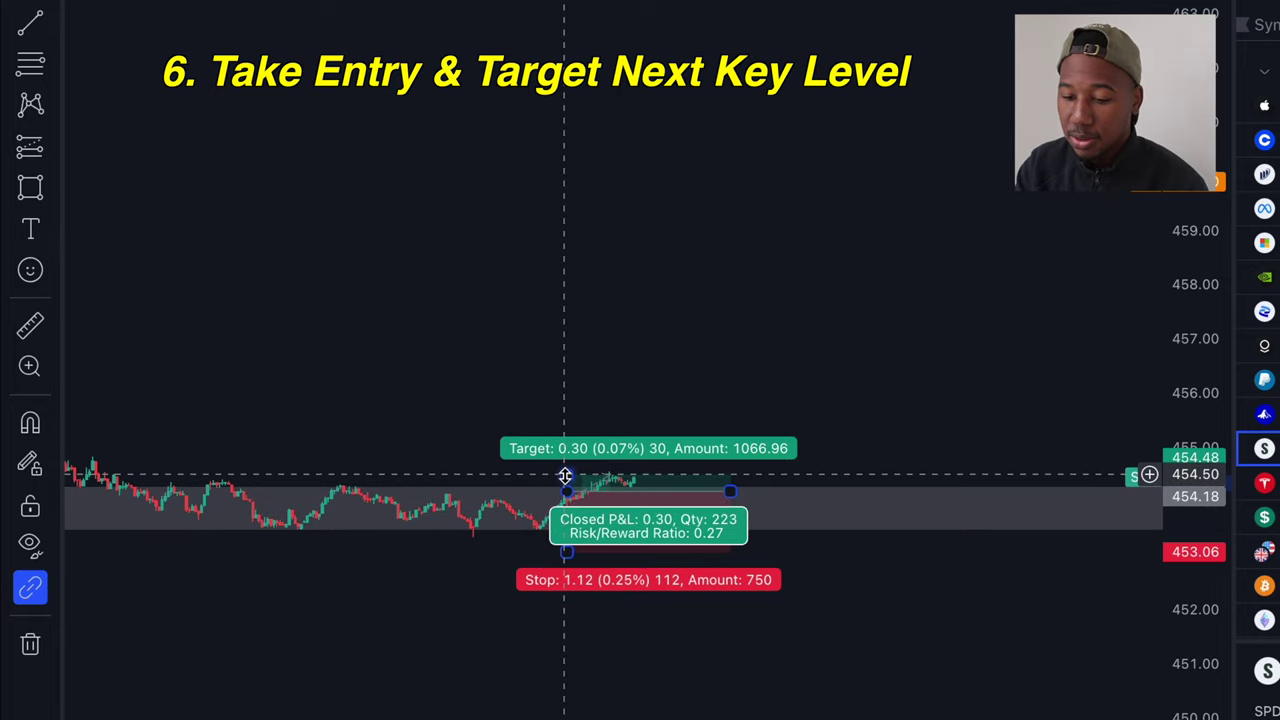
{"action": "scroll", "coordinate": [583, 449], "scroll_direction": "left", "scroll_amount": 5}
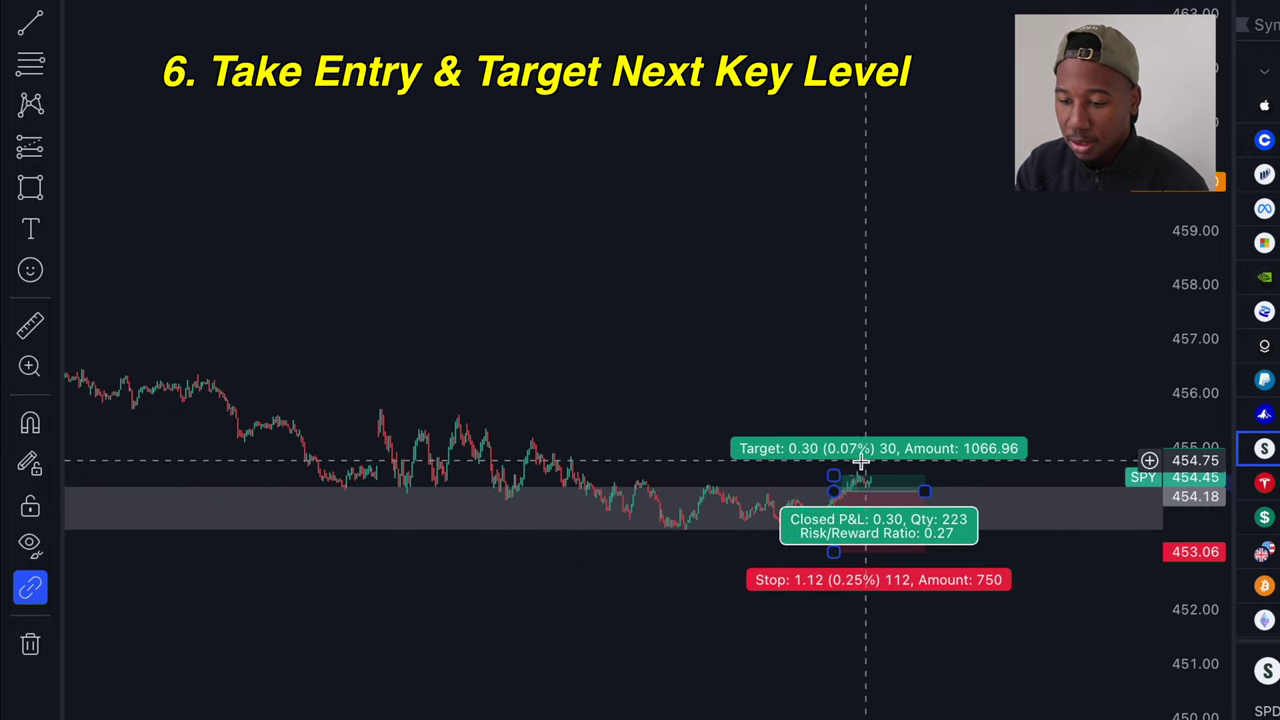
{"action": "left_click_drag", "start_coordinate": [833, 476], "coordinate": [838, 377]}
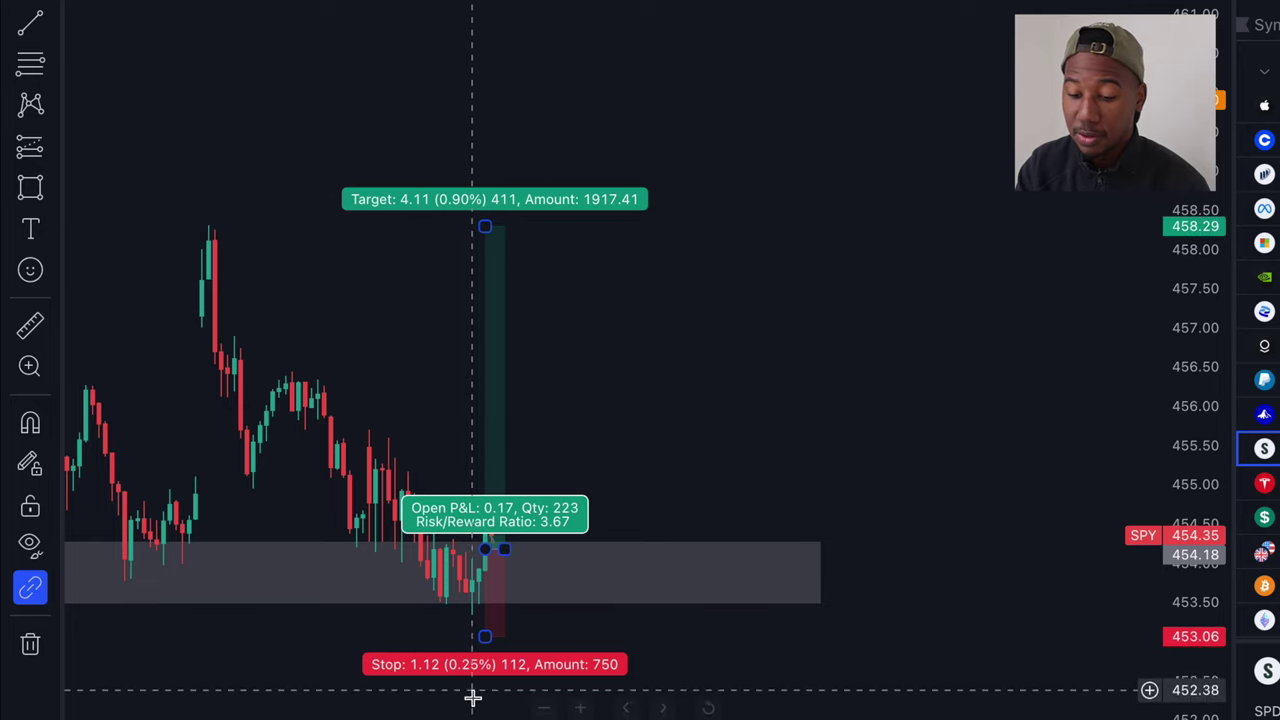
{"action": "scroll", "coordinate": [623, 571], "scroll_direction": "right", "scroll_amount": 3}
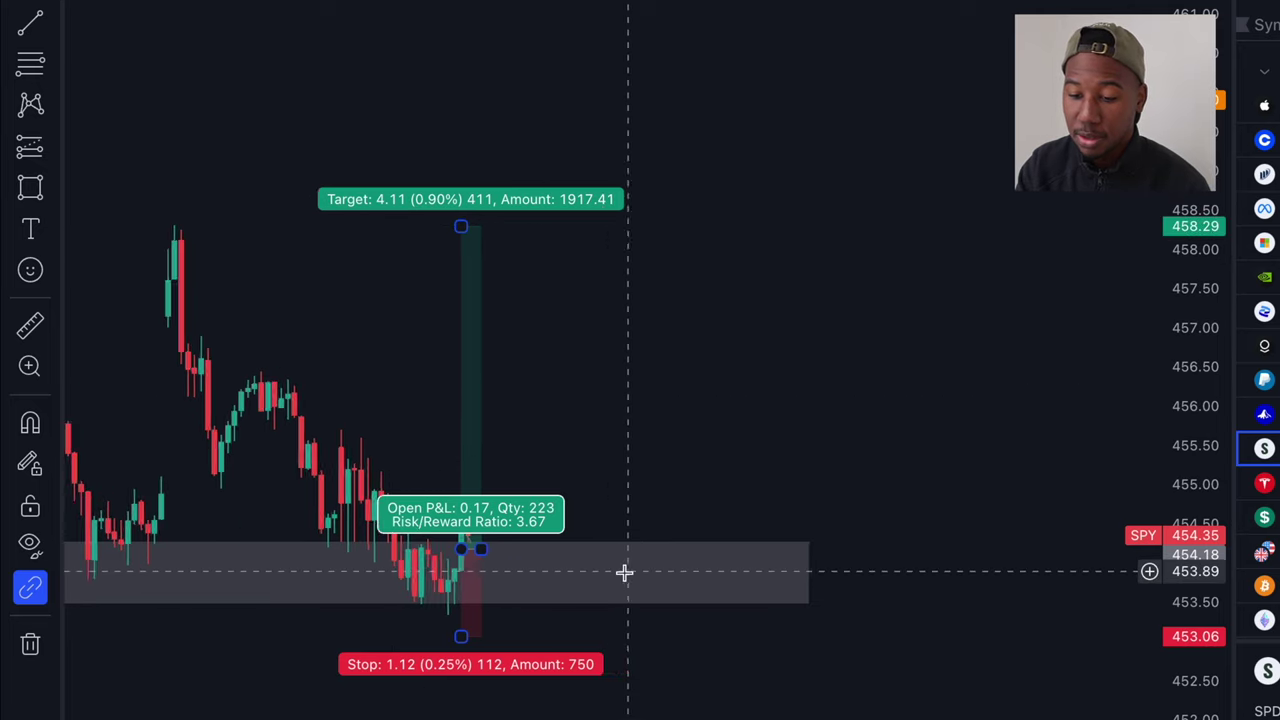
{"action": "left_click", "coordinate": [618, 451]}
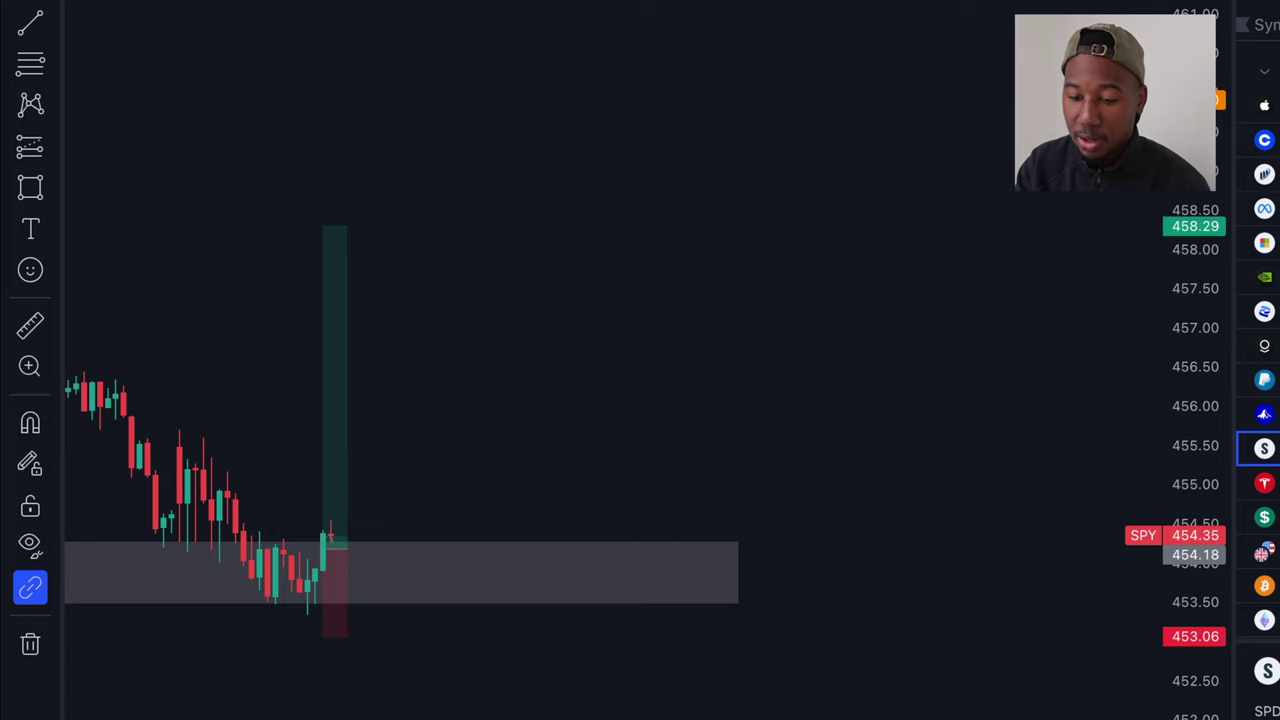